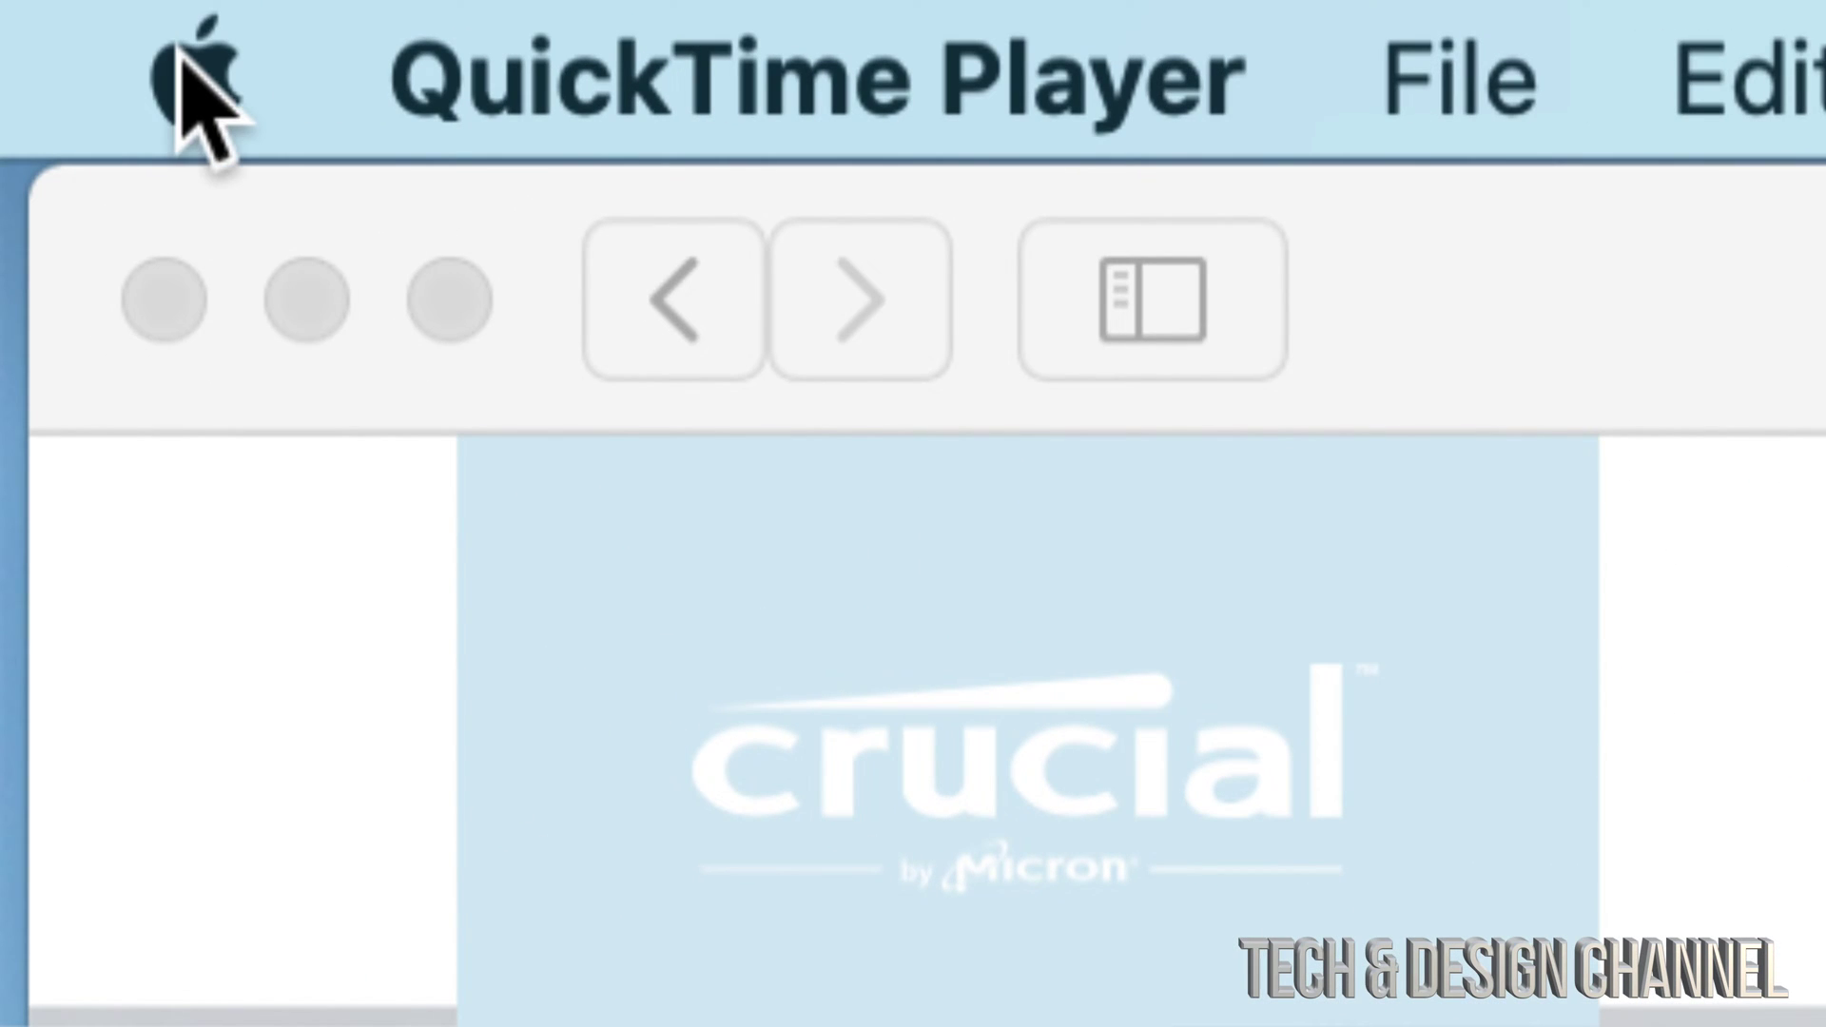
Open System Preferences from the Apple menu to reach the Security & Privacy pane.
{"action": "left_click", "coordinate": [193, 79]}
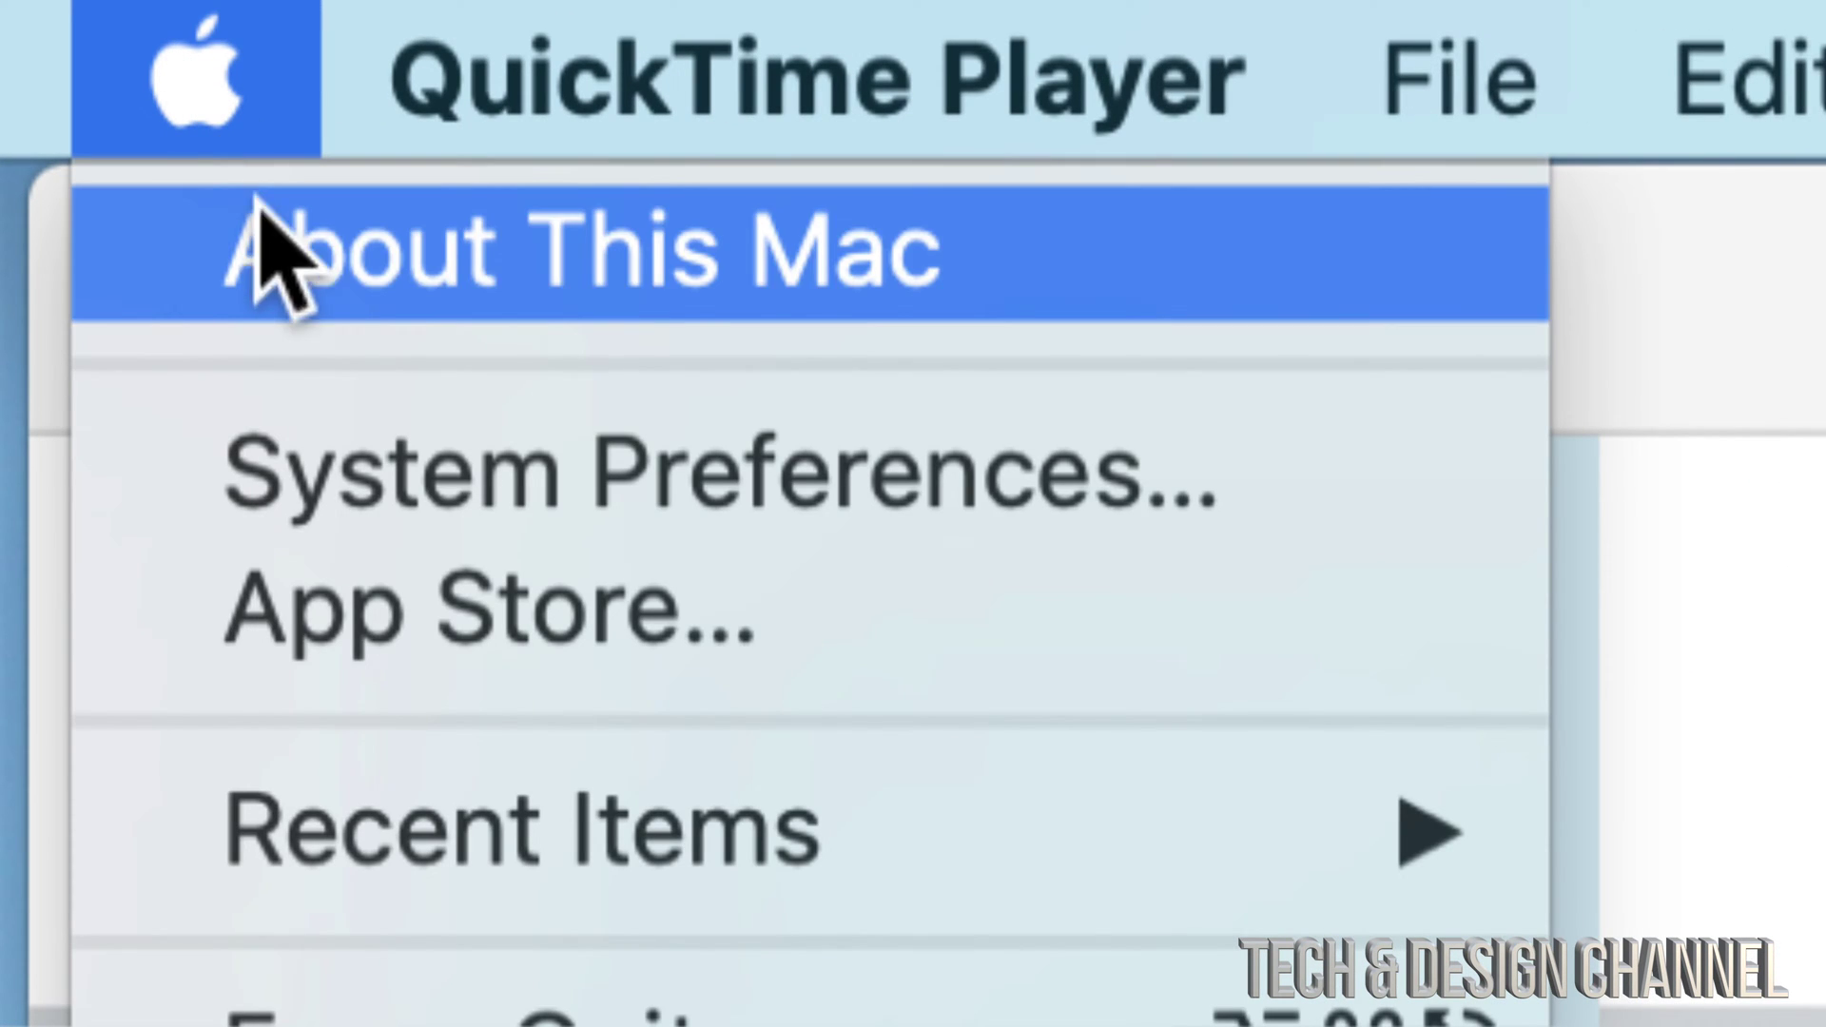
{"action": "left_click", "coordinate": [786, 485]}
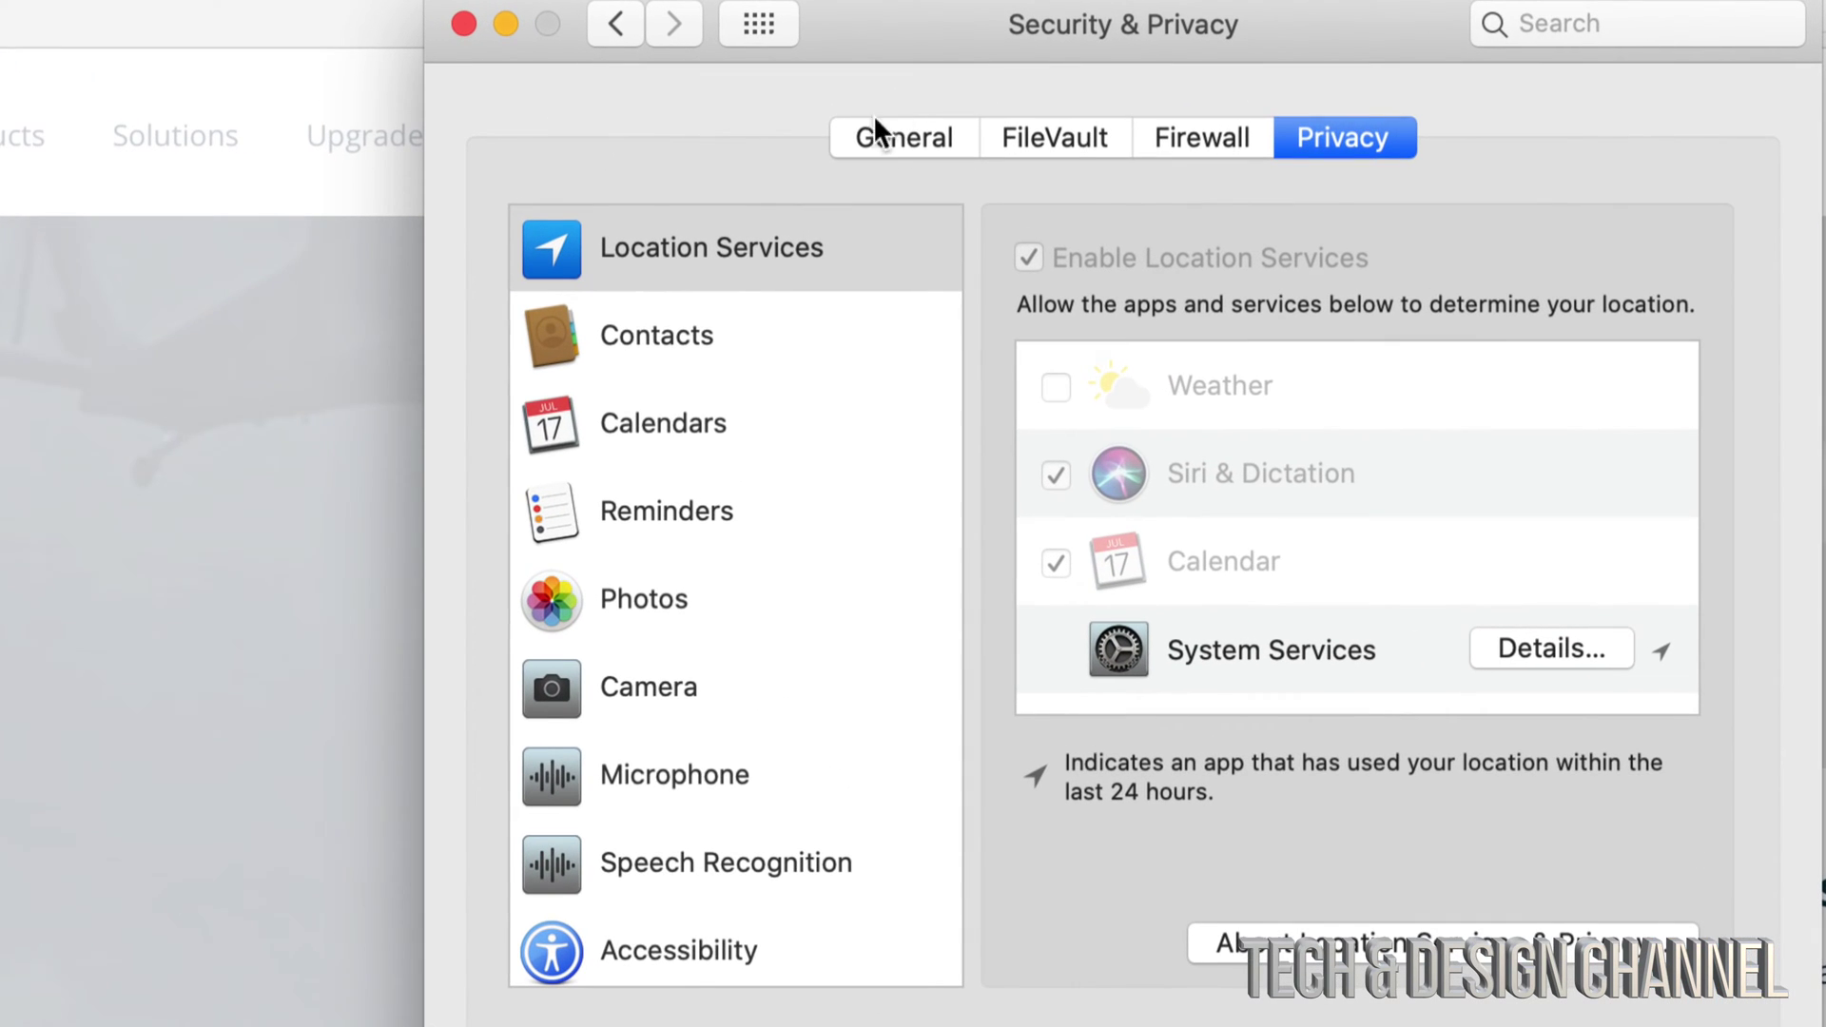
Switch Security & Privacy to the General tab showing the blocked CrucialMacScanner notice.
{"action": "left_click", "coordinate": [887, 134]}
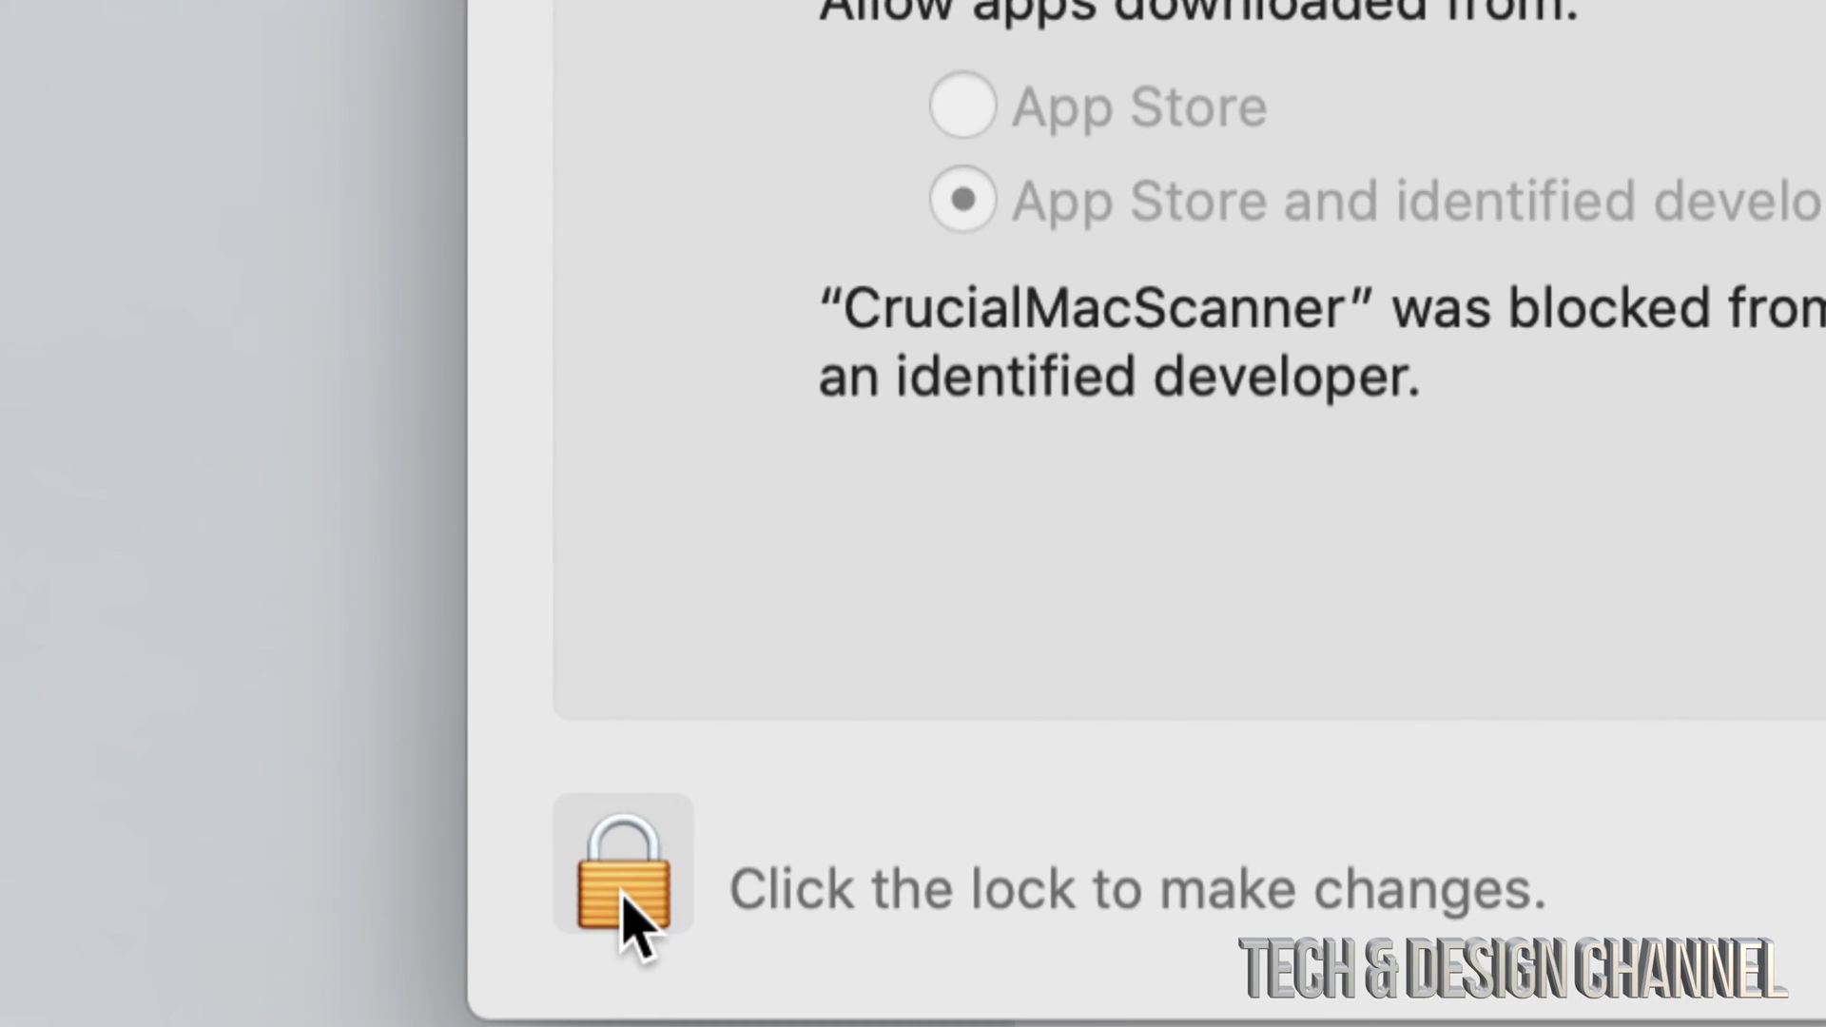
Unlock the Security & Privacy pane with the administrator credentials.
{"action": "left_click", "coordinate": [623, 909]}
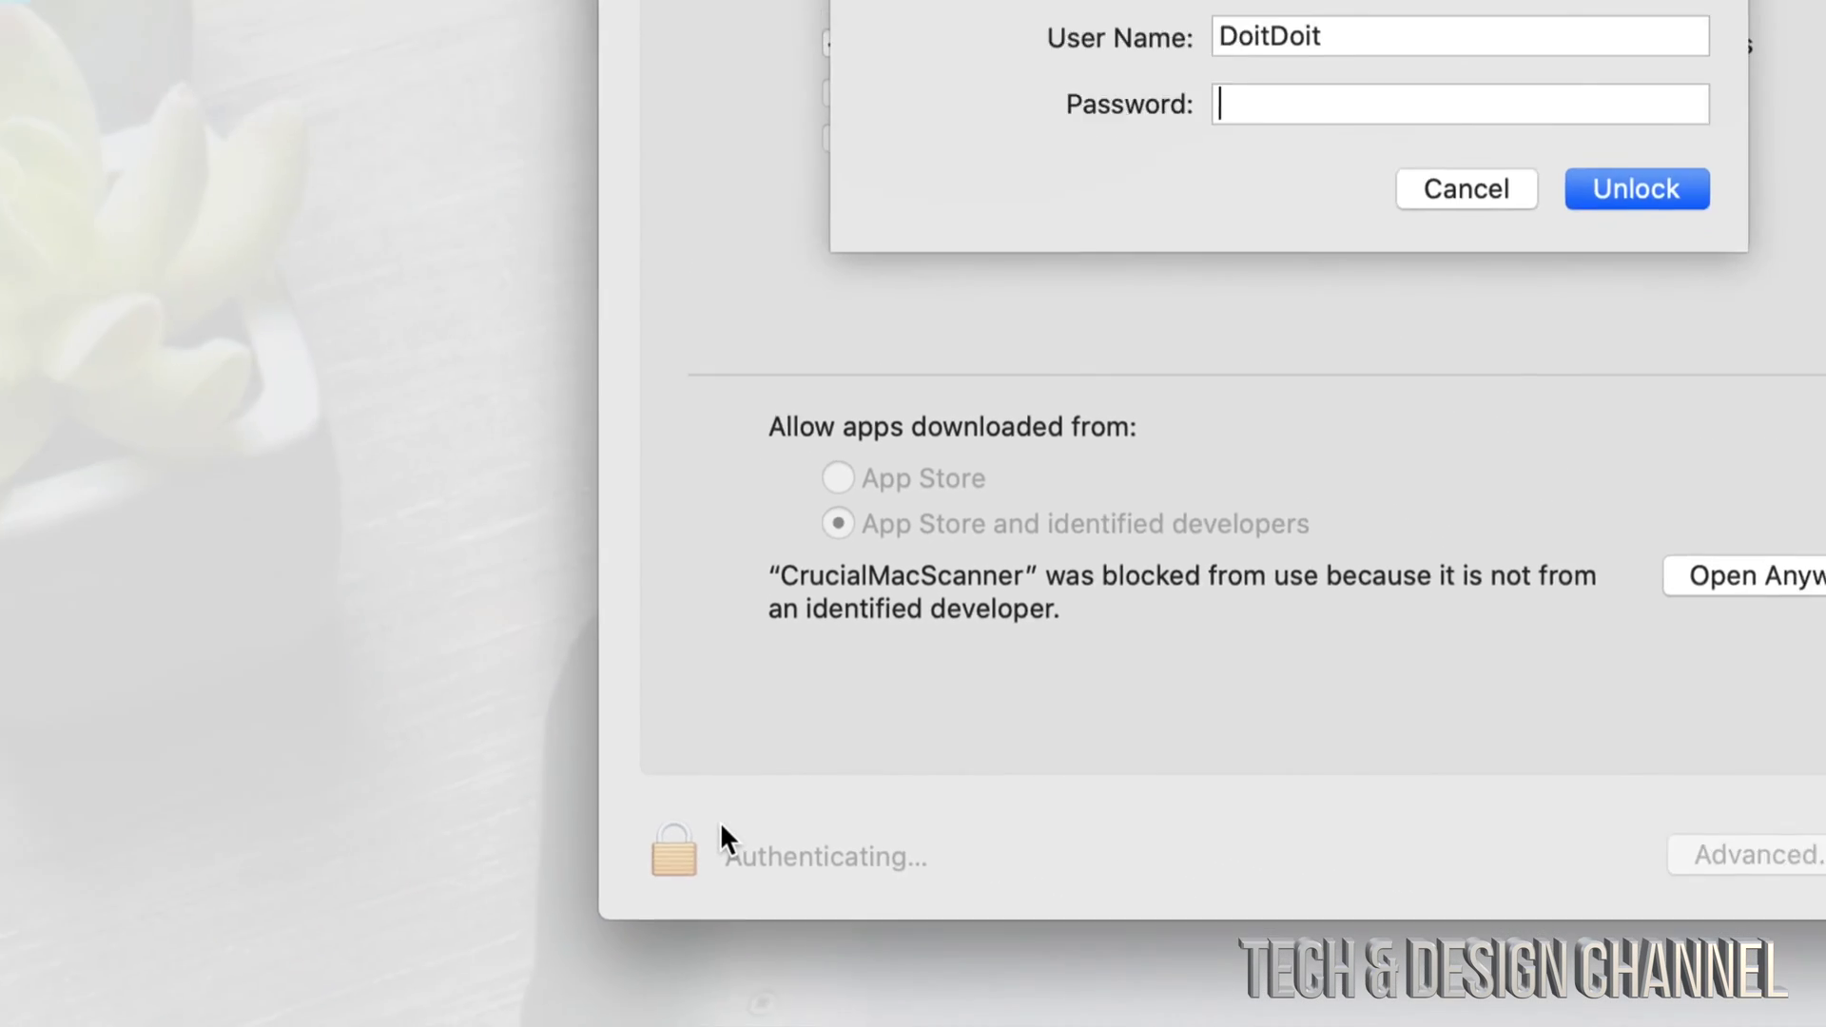
{"action": "left_click", "coordinate": [1515, 268]}
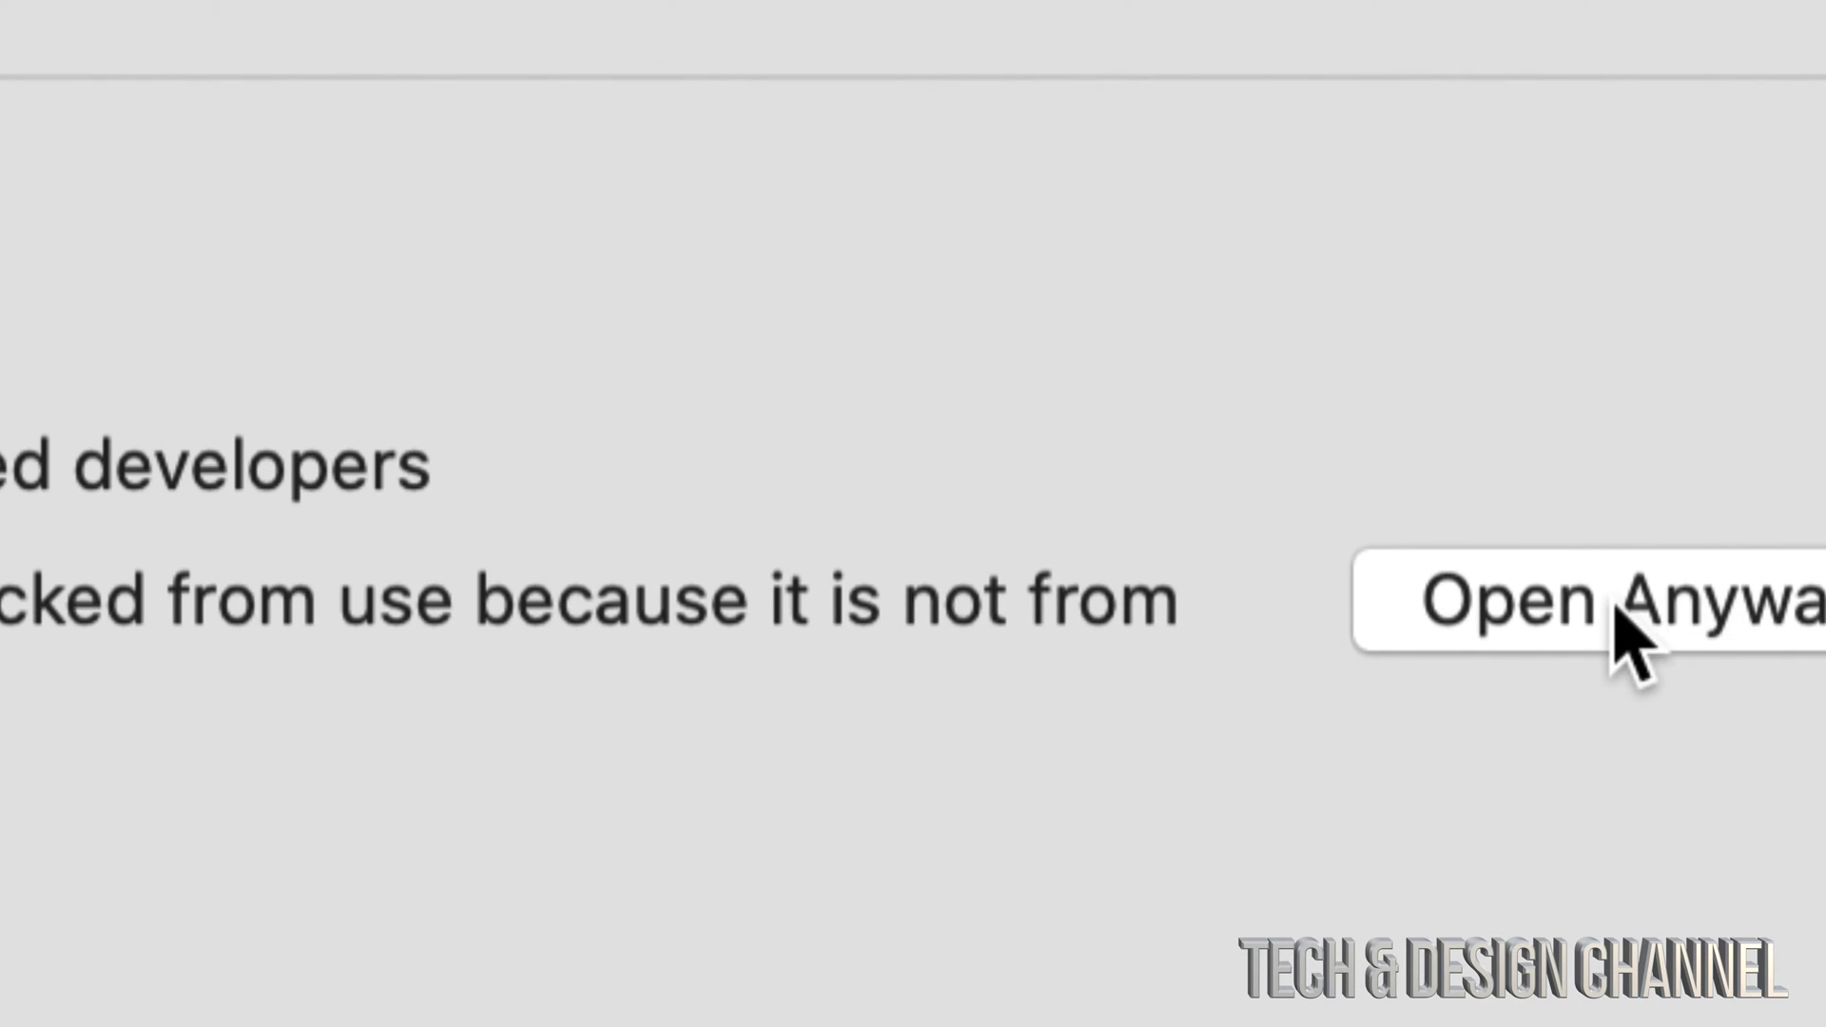
Choose Open Anyway for CrucialMacScanner and bring its malicious-software warning fully into view.
{"action": "left_click", "coordinate": [1721, 604]}
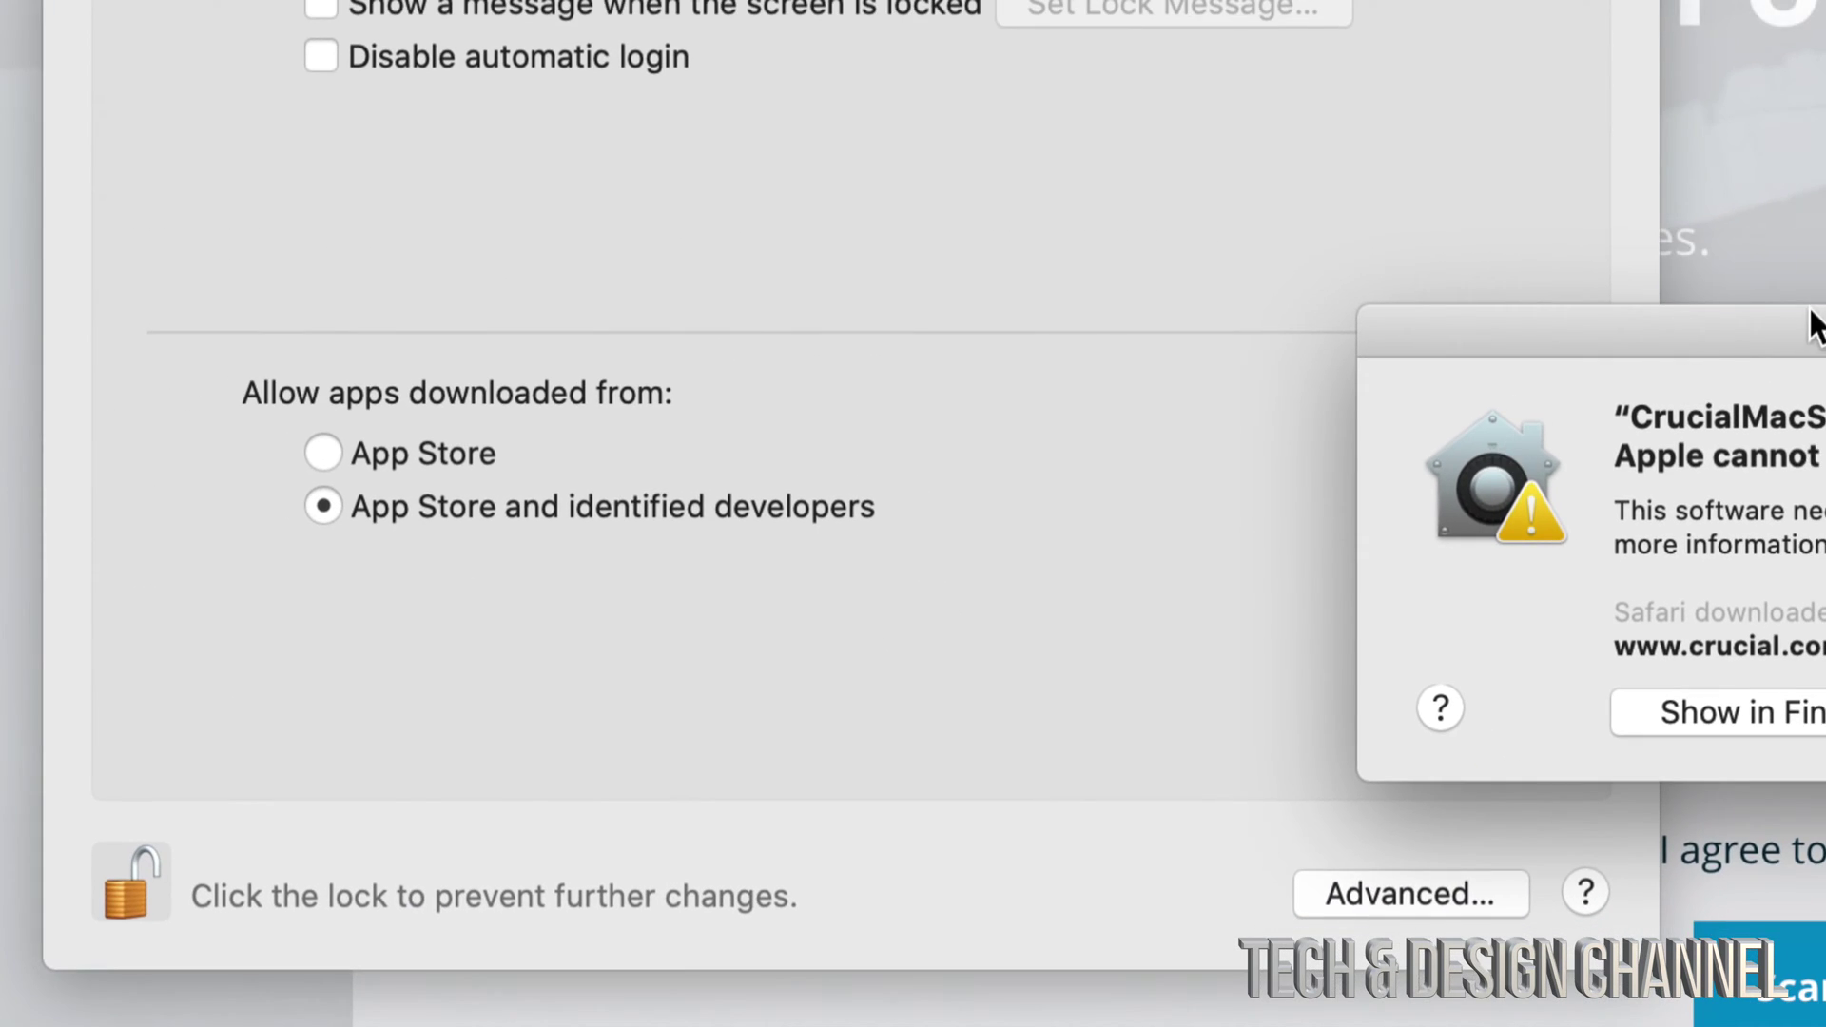
{"action": "mouse_move", "coordinate": [1811, 318]}
{"action": "left_mouse_down"}
{"action": "mouse_move", "coordinate": [1258, 317]}
{"action": "mouse_move", "coordinate": [832, 212]}
{"action": "left_mouse_up"}
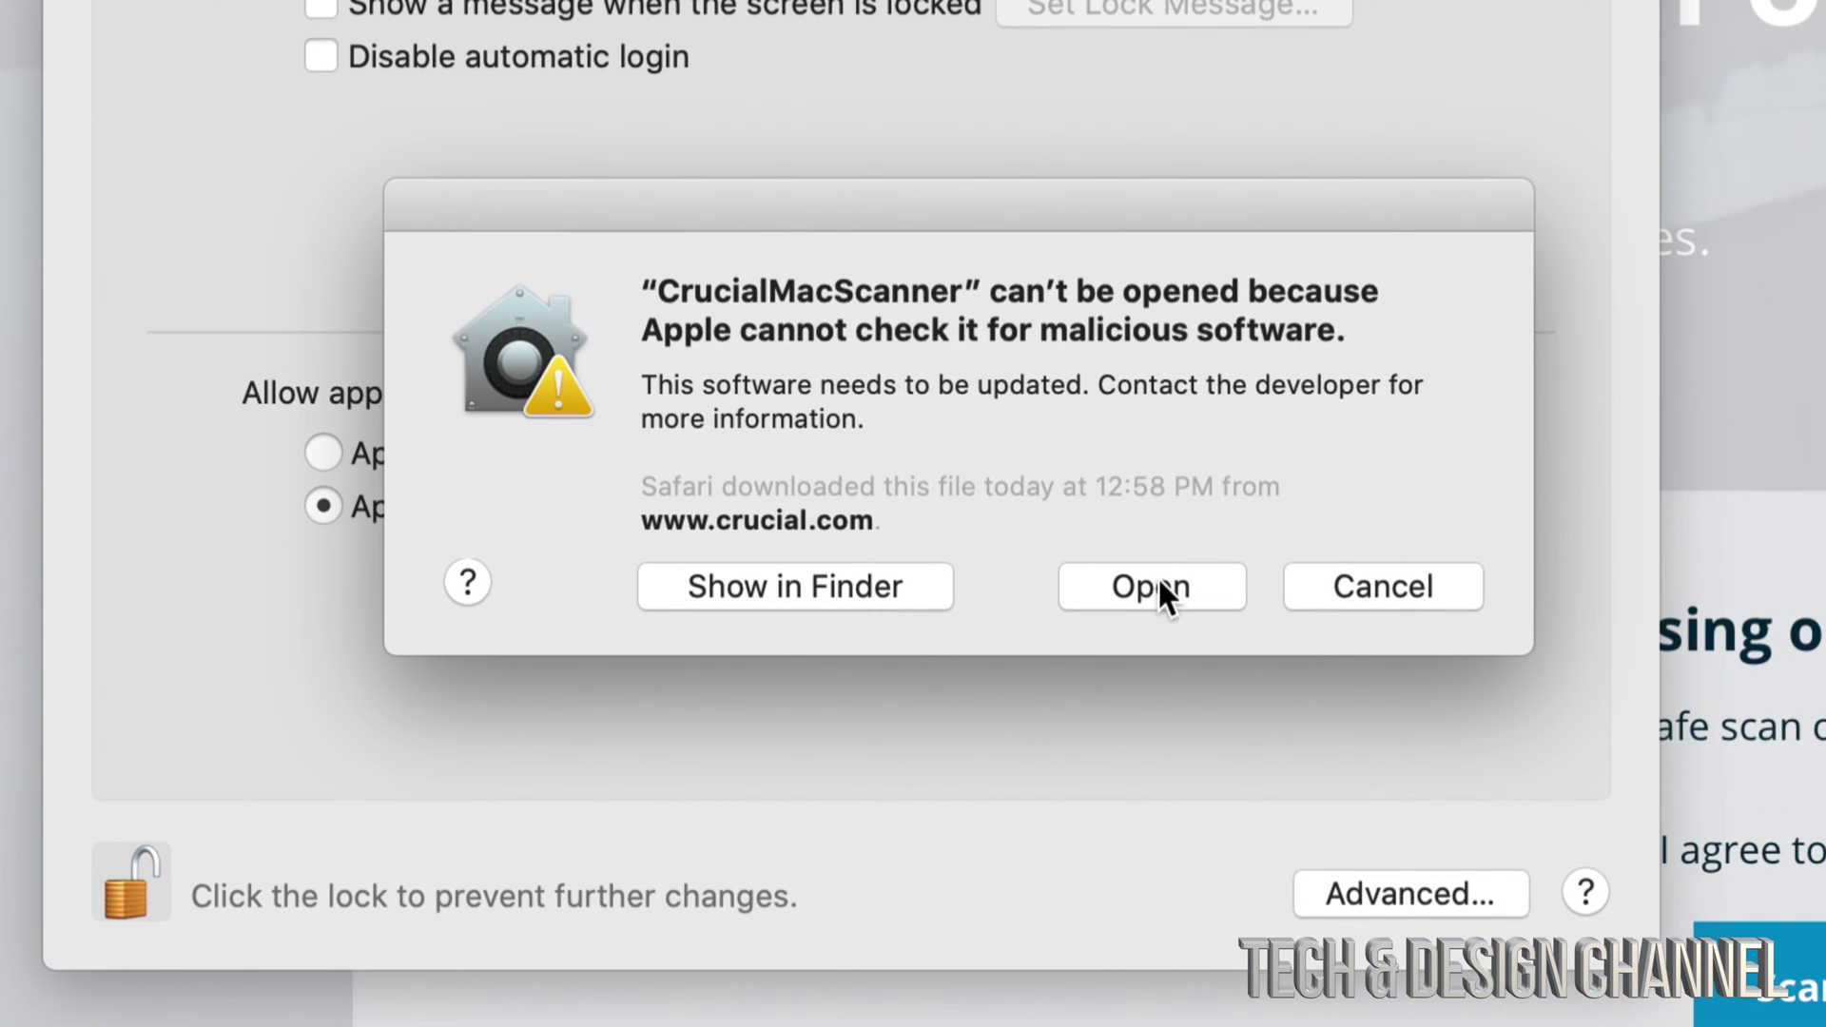